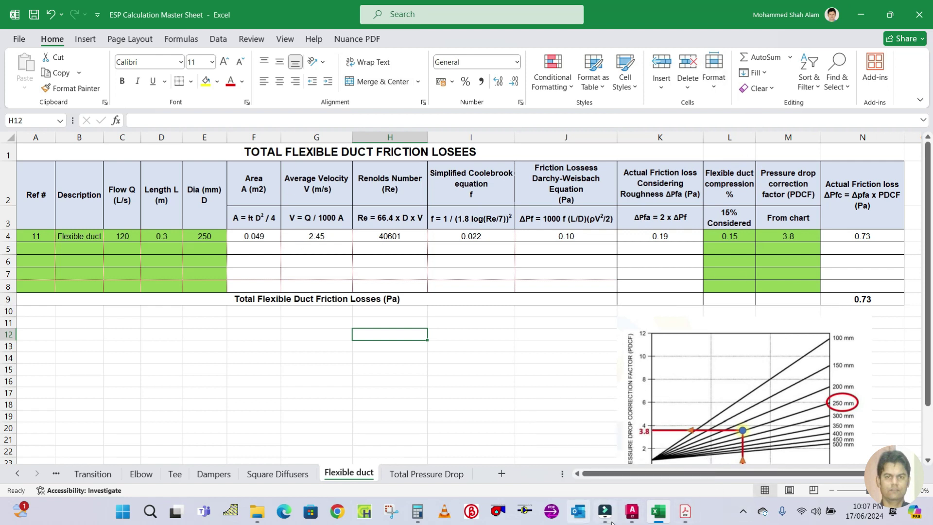
- Centre the flex duct in the HVAC drawing, then return to the ESP workbook
mouse_move(632, 511)
click(667, 427)
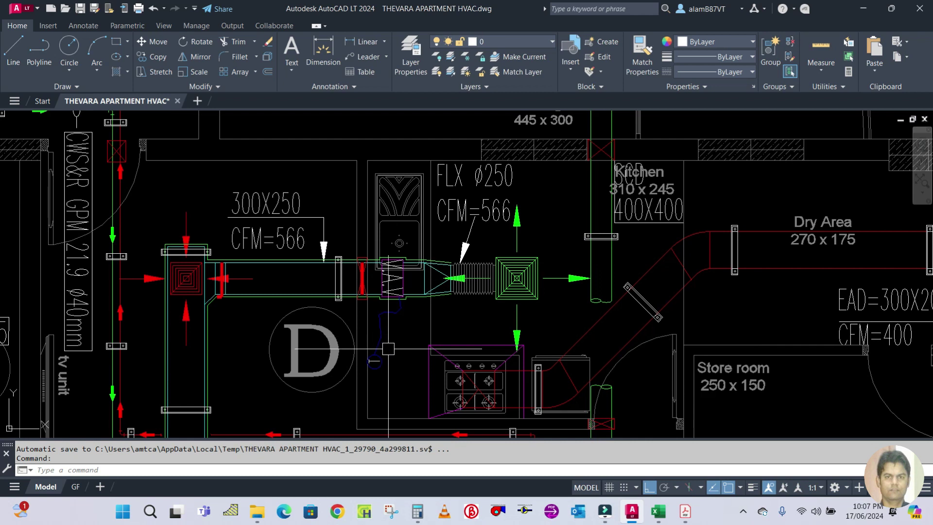
mouse_move(462, 315)
mouse_down()
mouse_move(453, 298)
mouse_move(455, 338)
mouse_up()
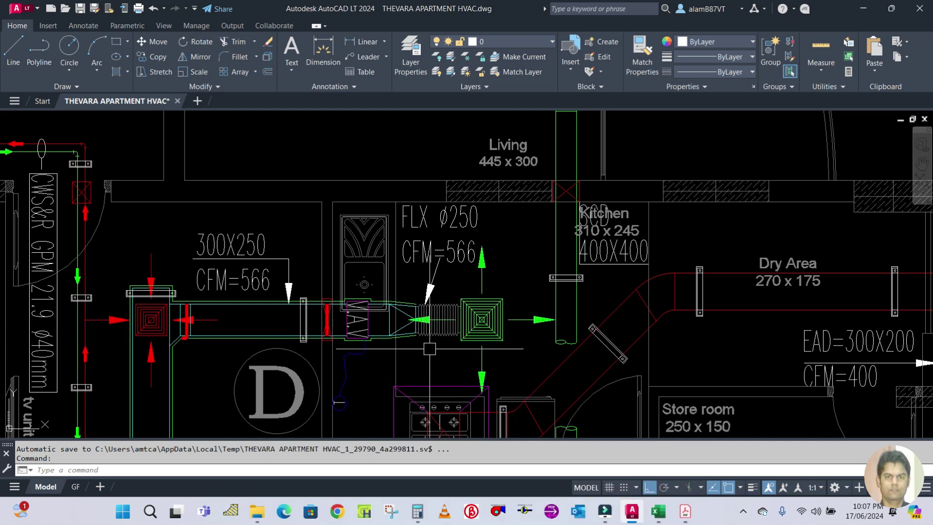
scroll(455, 351, up, 4)
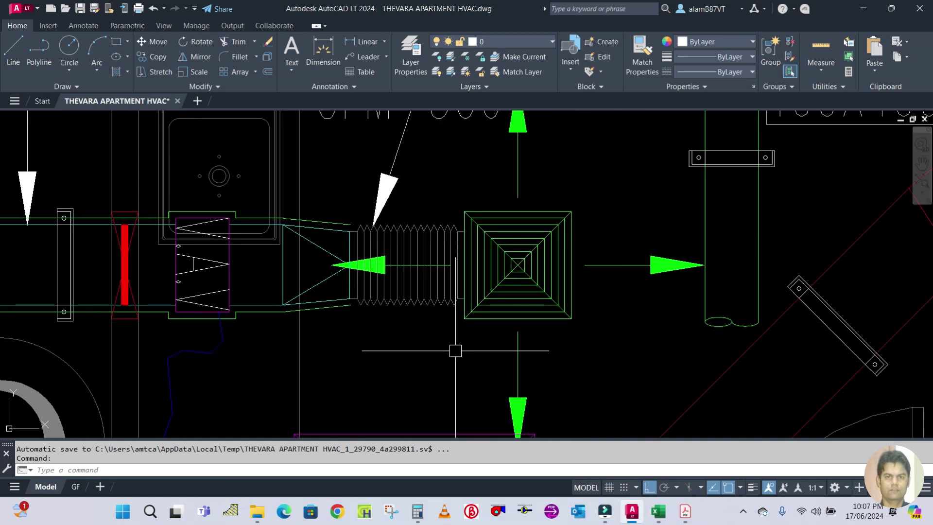
scroll(454, 349, down, 2)
scroll(446, 344, down, 2)
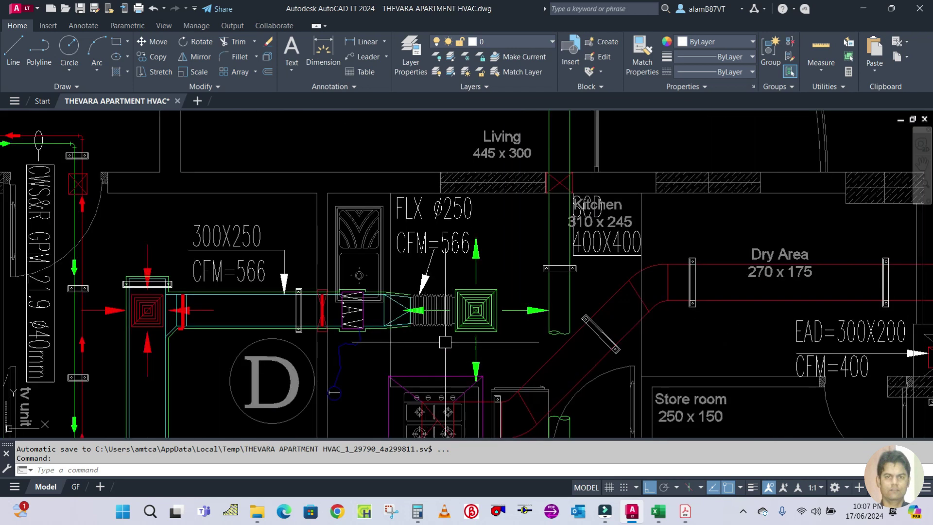
click(660, 510)
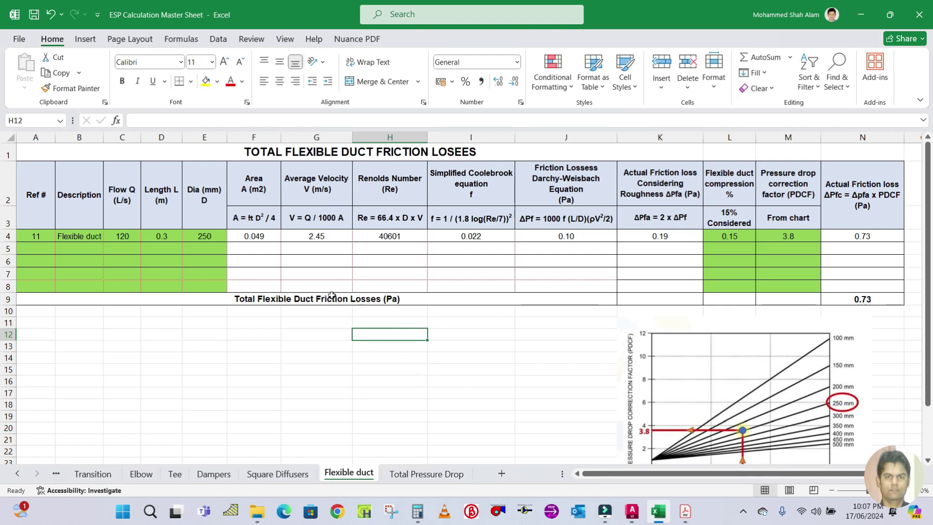
- Review the input cells A4:E8 and the compression and correction factors L4:M8
click(186, 328)
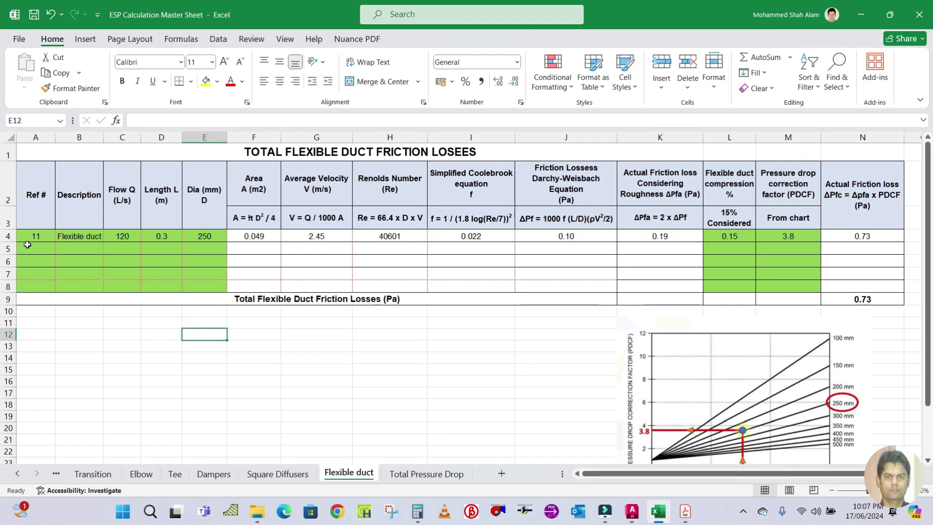
mouse_move(33, 236)
mouse_down()
mouse_move(160, 261)
mouse_move(196, 291)
mouse_up()
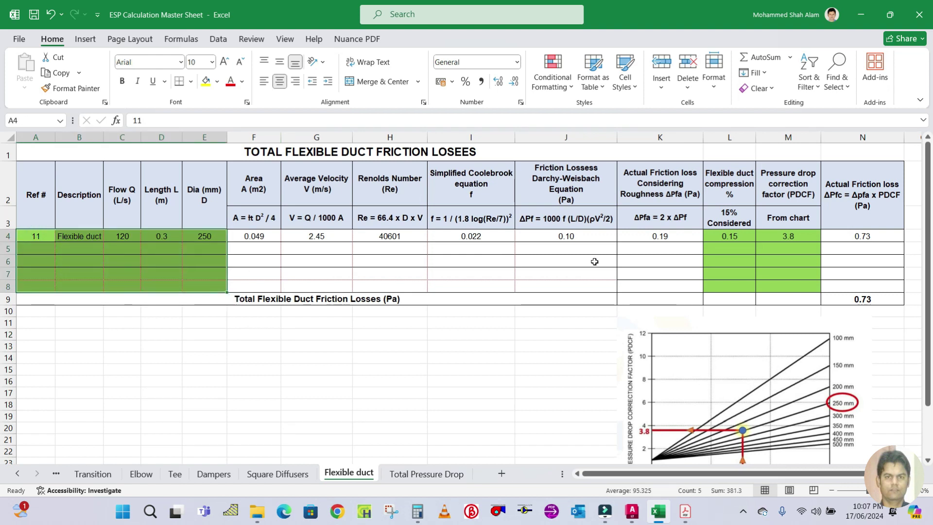
drag(718, 237, 807, 287)
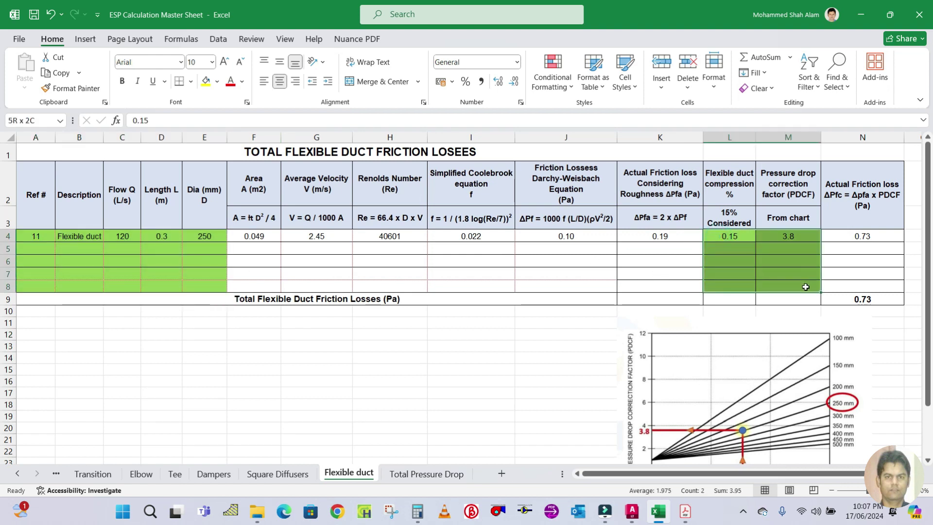
mouse_move(48, 237)
mouse_down()
mouse_move(225, 294)
mouse_move(215, 287)
mouse_up()
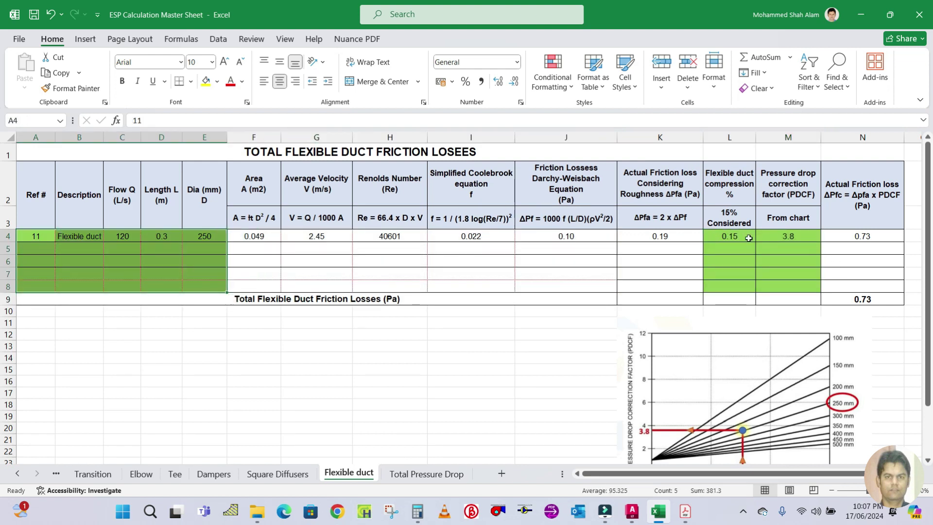
drag(746, 236, 792, 288)
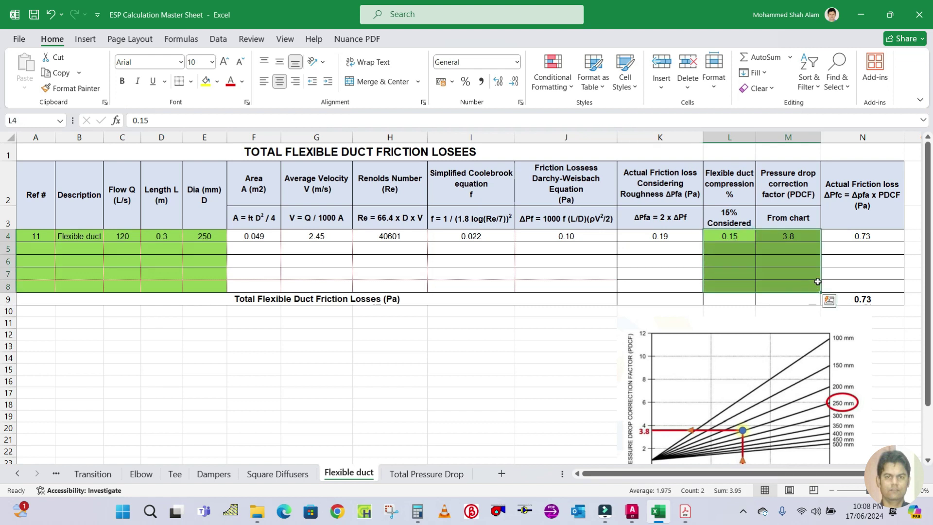
click(512, 357)
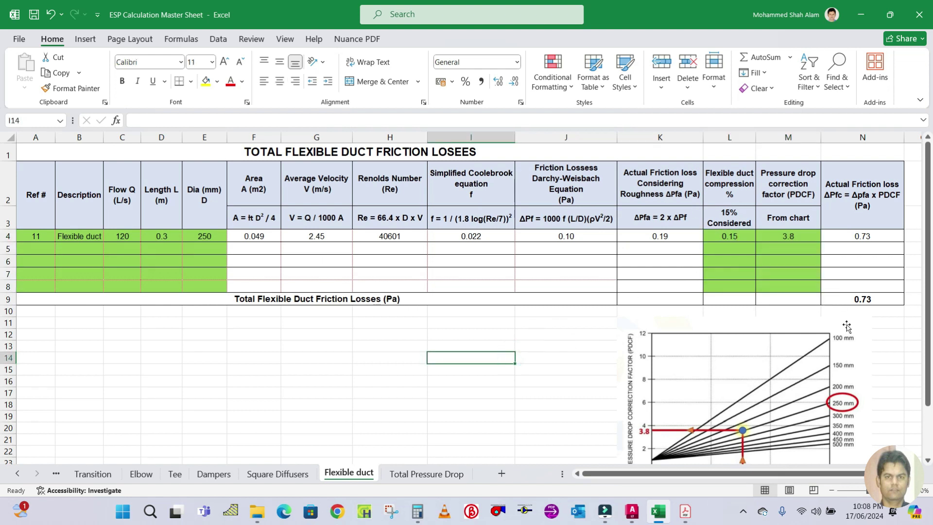
- Check the N9 total friction formula, then enter a 267 L/s flow in C4
click(870, 298)
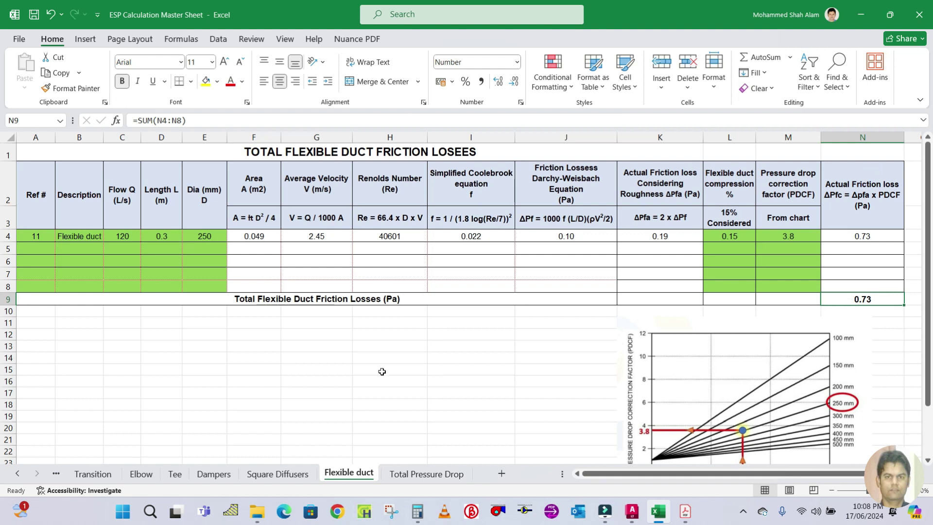
click(380, 386)
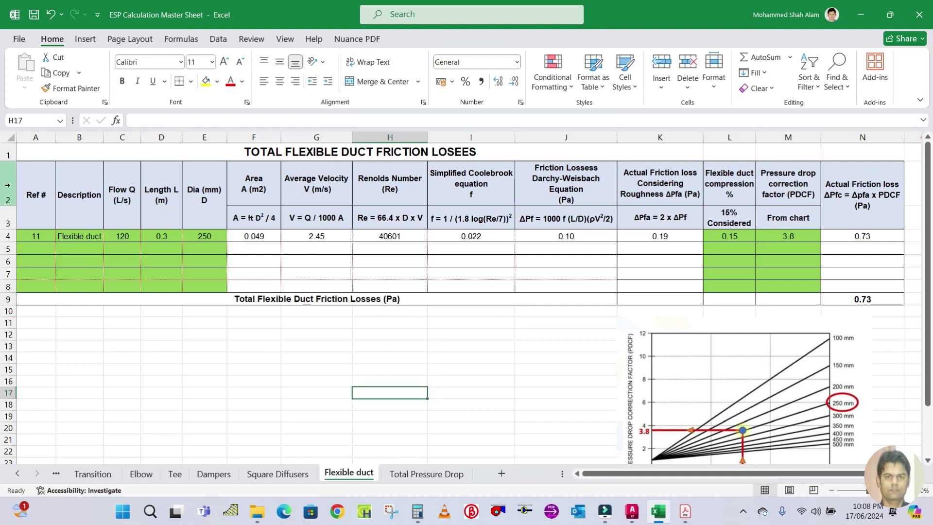
click(33, 237)
click(68, 237)
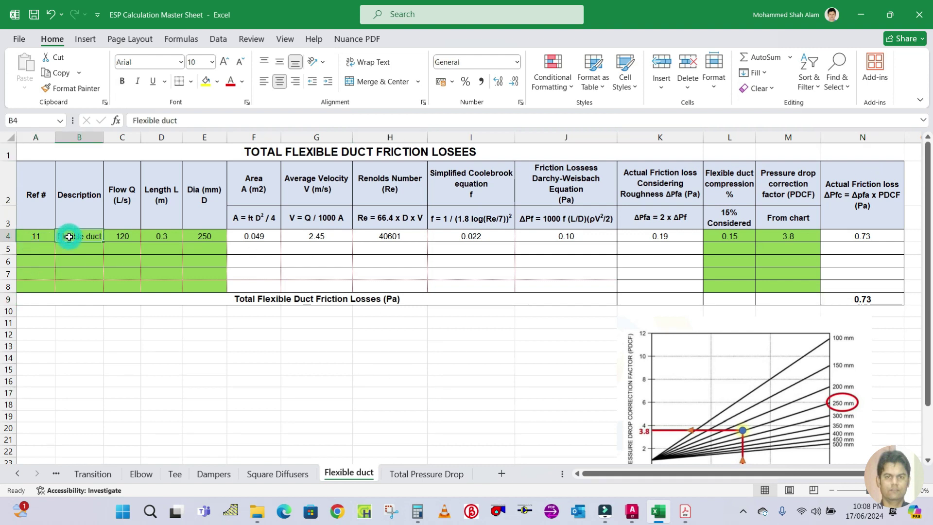
click(135, 235)
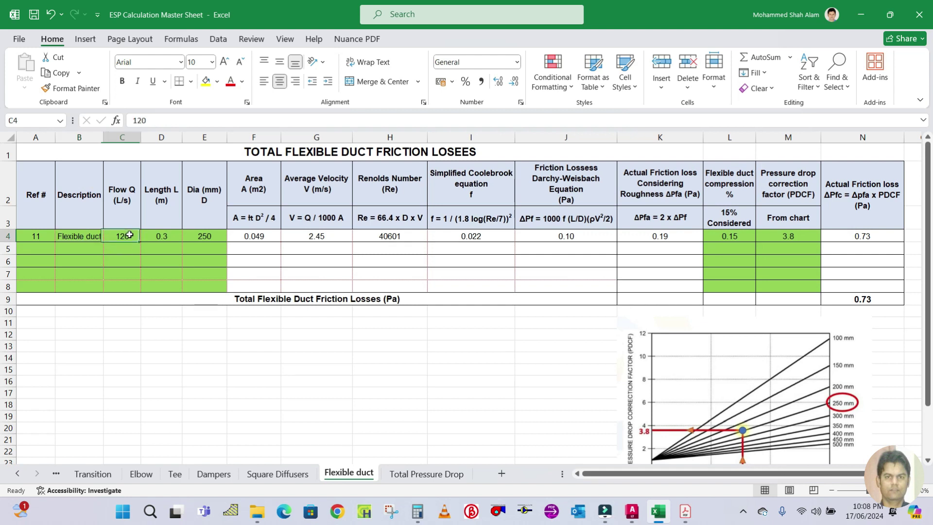
text(267)
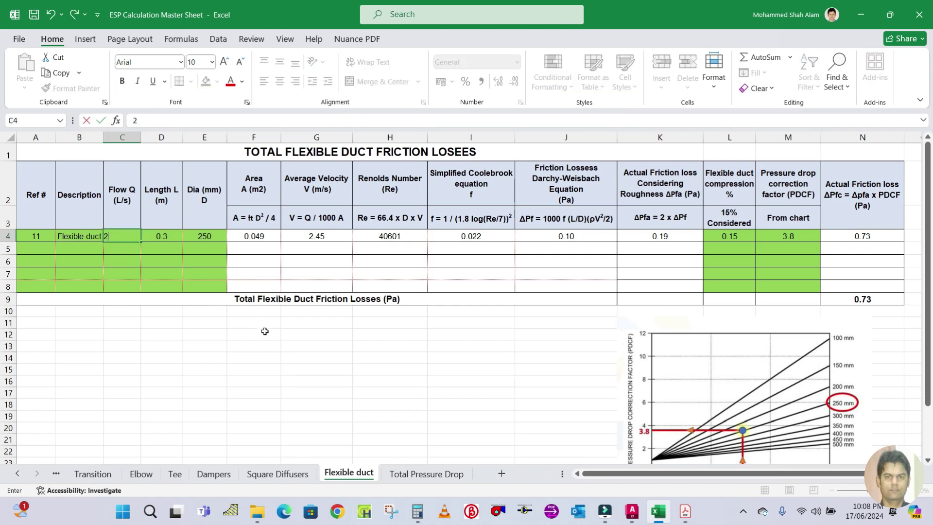
click(265, 331)
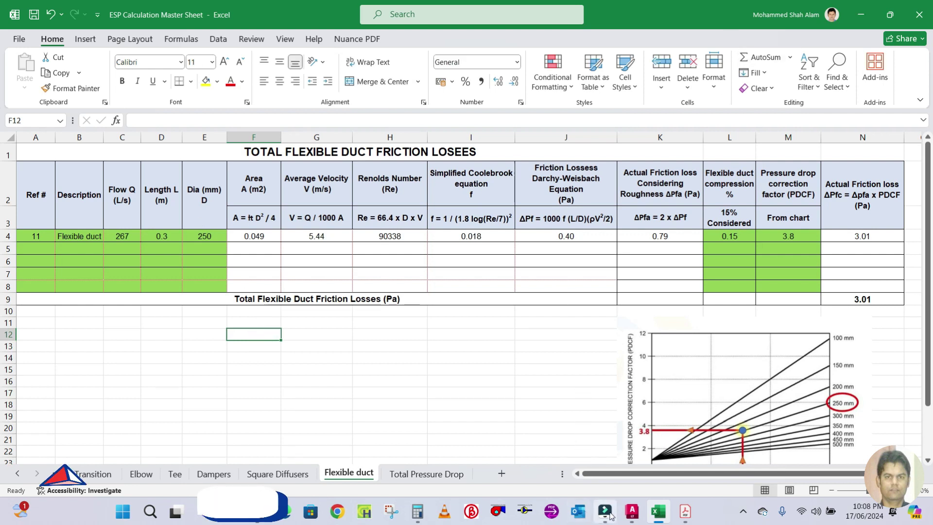
click(631, 511)
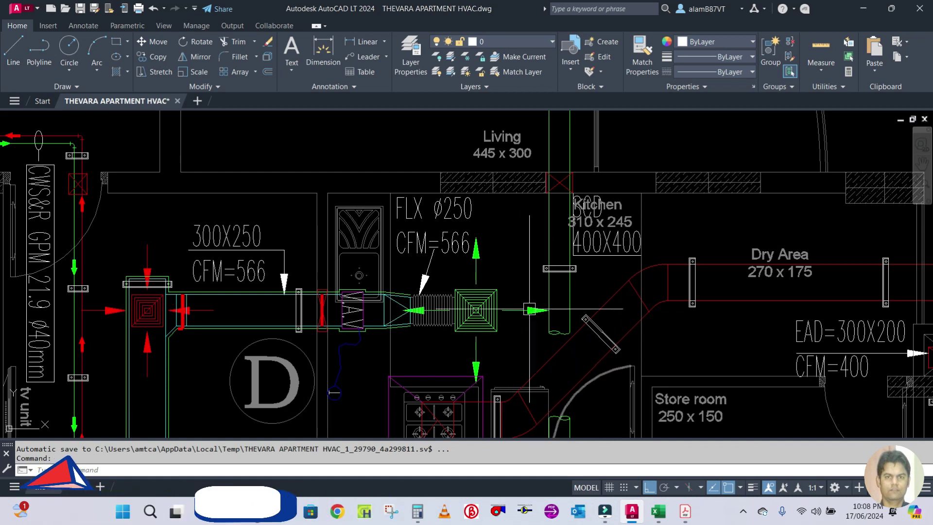
click(658, 511)
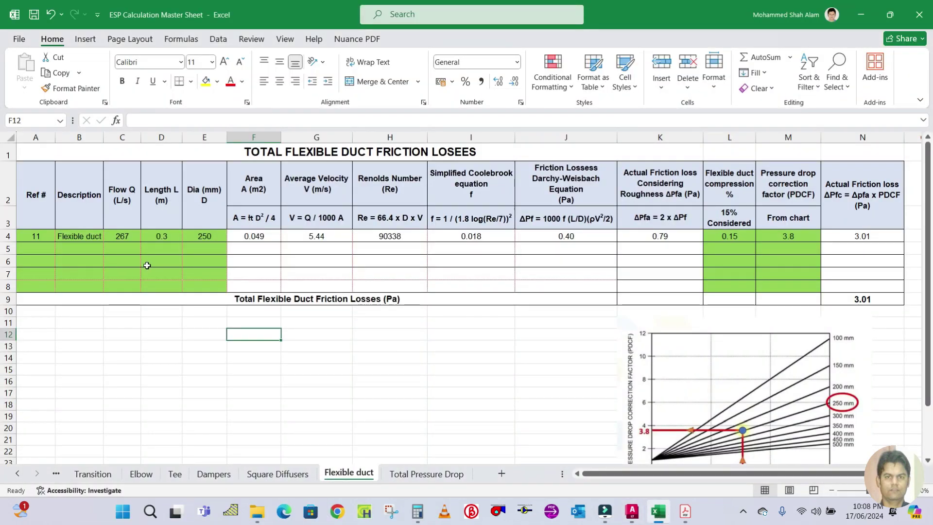
- Check the 0.3 m flexible duct length in D4, then bring the FLX Ø250 plan forward
click(169, 235)
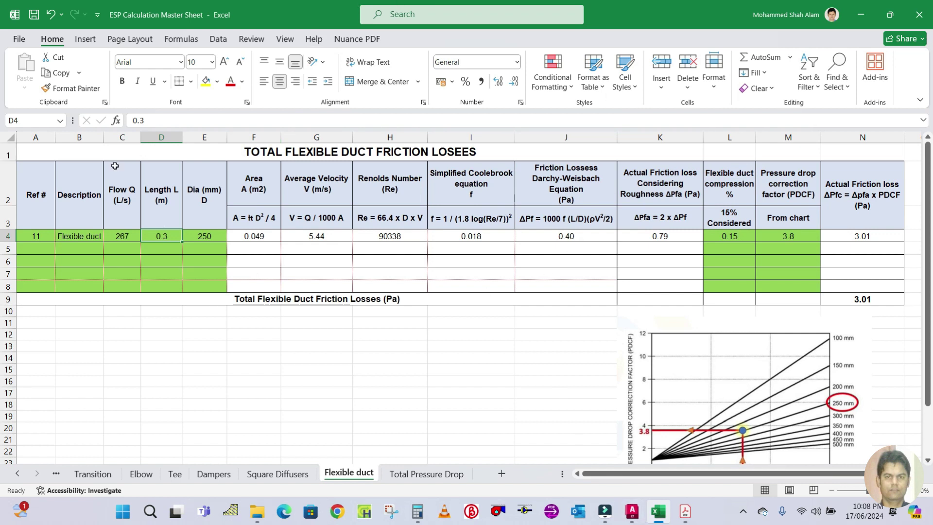
click(632, 511)
scroll(438, 335, up, 2)
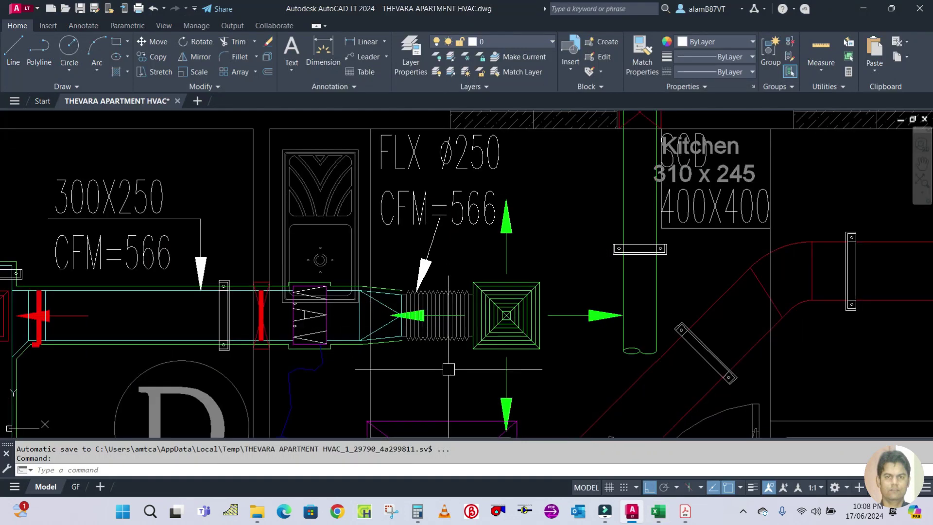
text(dli)
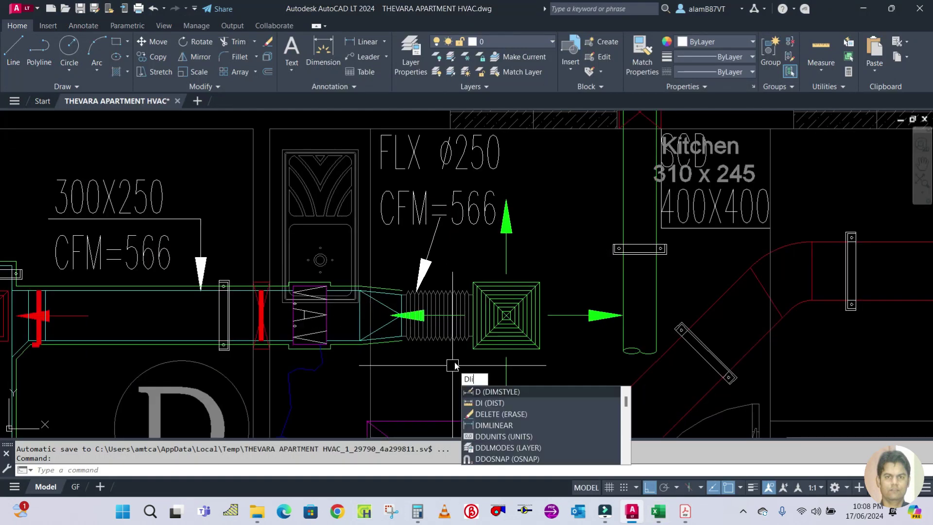
- Measure the flex duct end to end with DLI (428.3121) without placing a dimension
key(Return)
scroll(454, 365, up, 3)
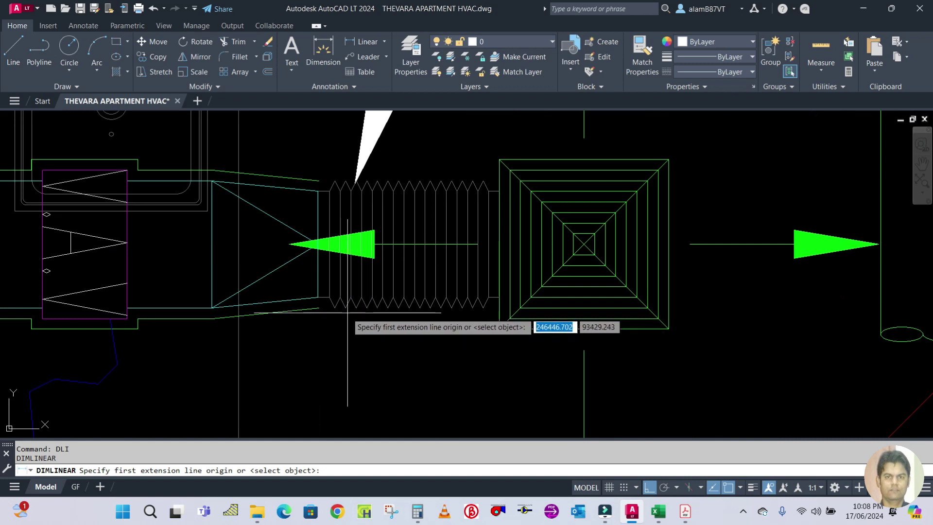
click(316, 296)
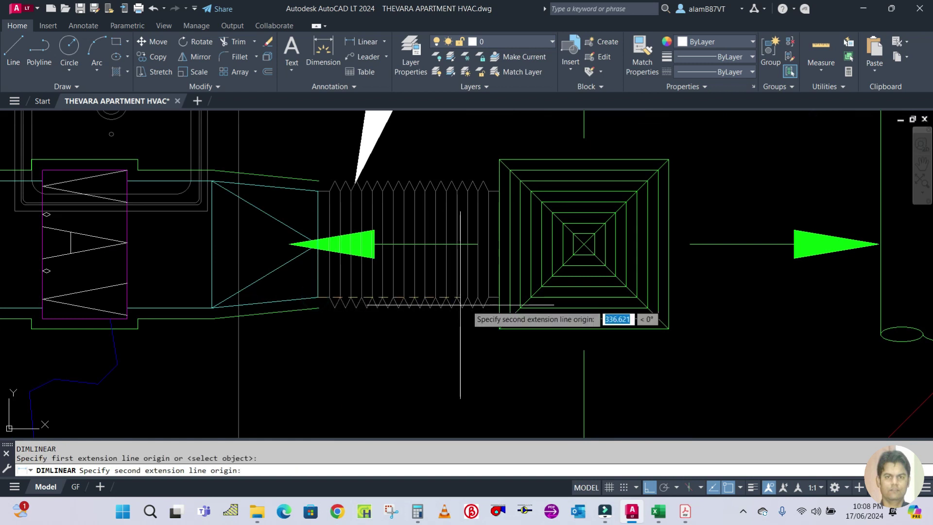
click(498, 297)
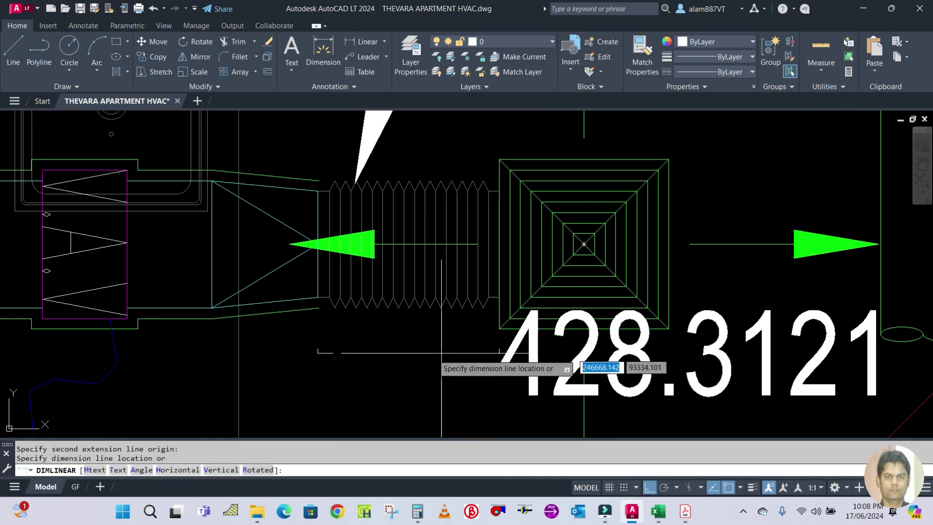
scroll(416, 354, down, 2)
key(Escape)
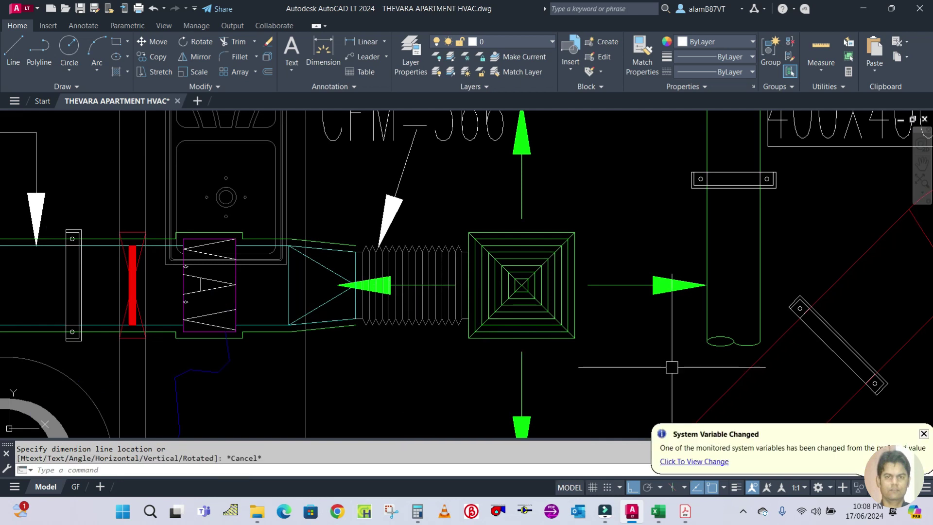
click(658, 511)
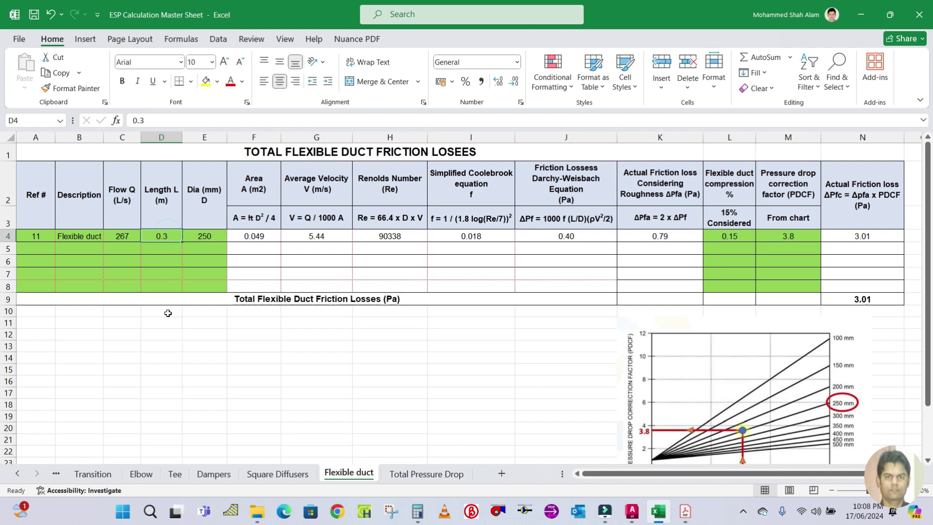
text(0.4)
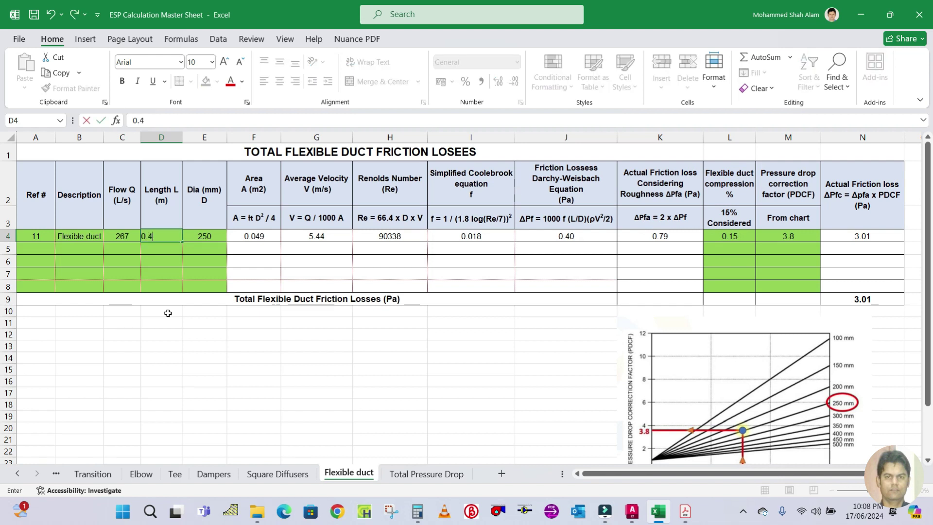
text(28)
- Commit a 0.428 m flexible duct length in D4 (total 4.29 Pa) and minimise Excel
click(167, 313)
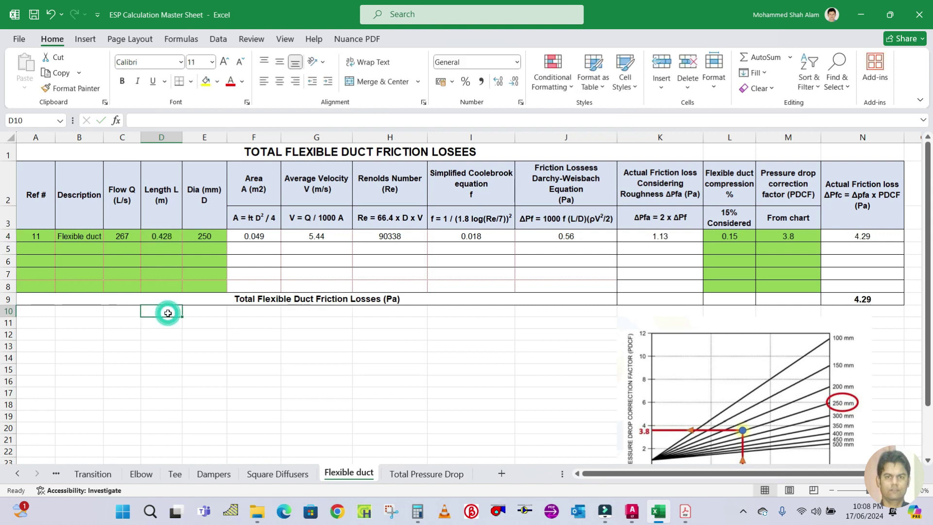
click(199, 238)
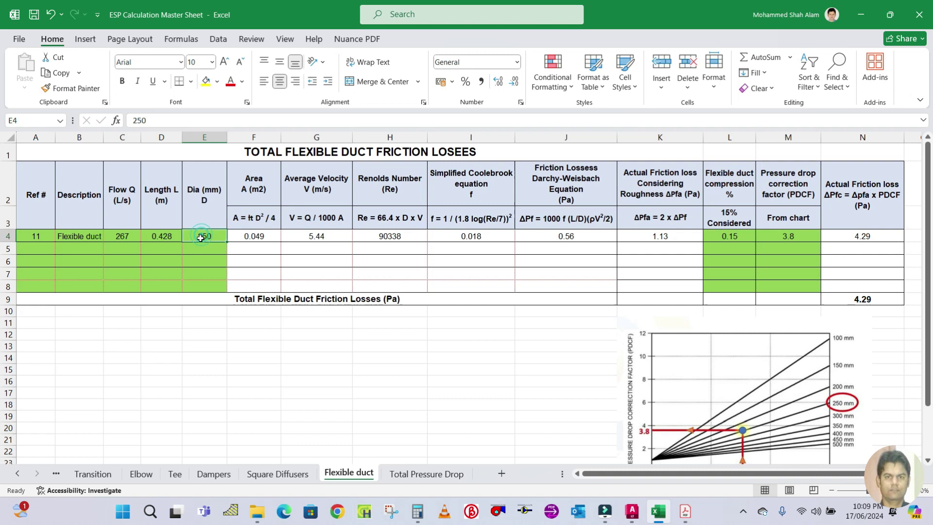
click(654, 512)
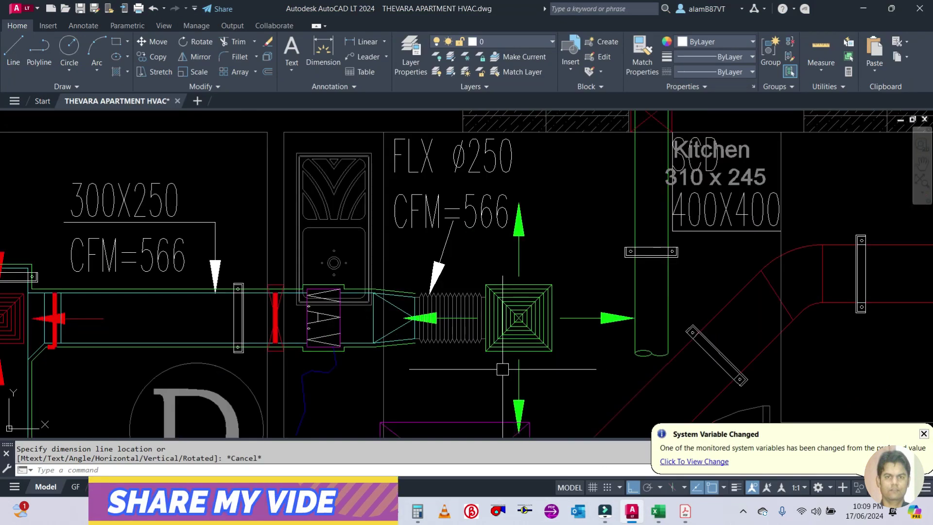
- Re-enter the 250 mm duct diameter in E4 and inspect the F4 area formula unchanged
click(658, 511)
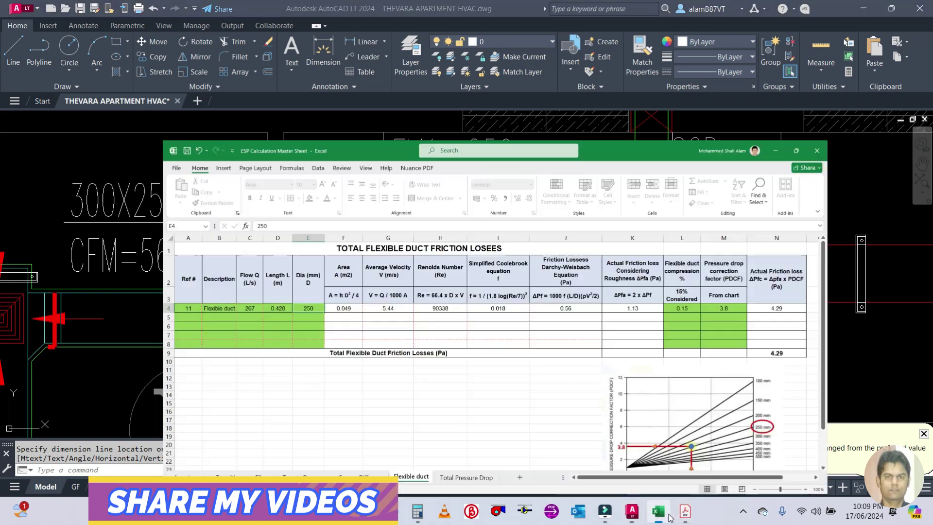
text(25)
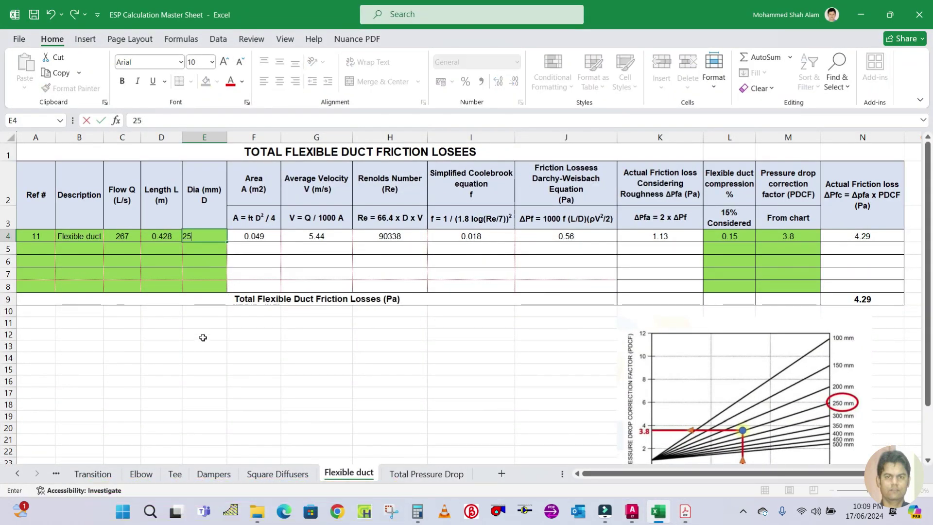
key(Return)
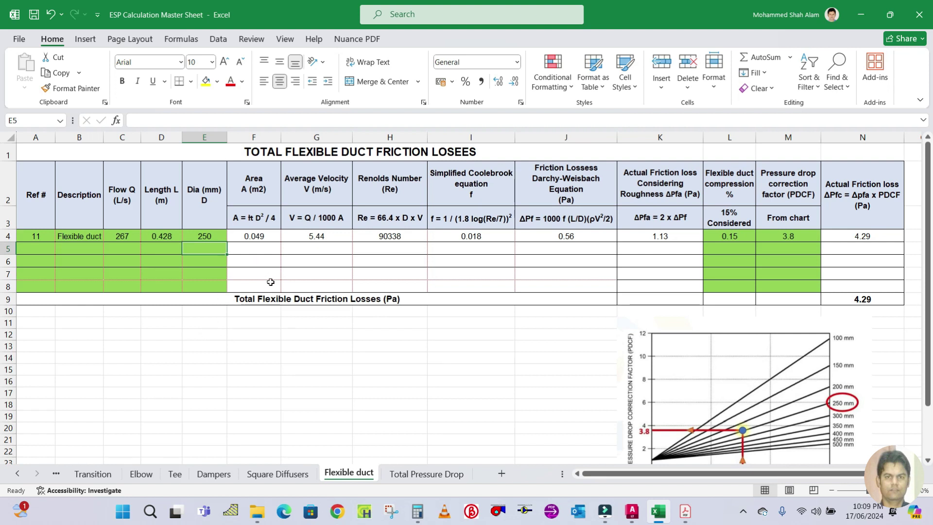
double_click(259, 235)
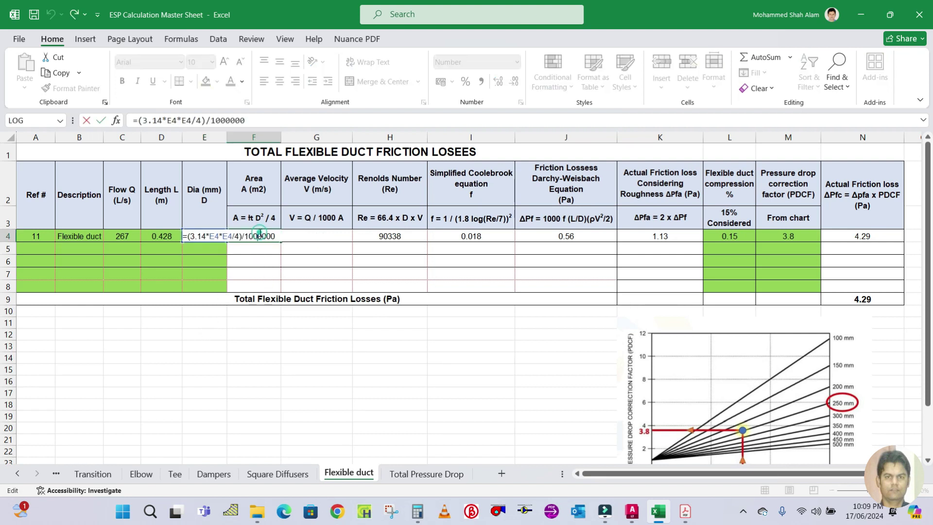
key(Escape)
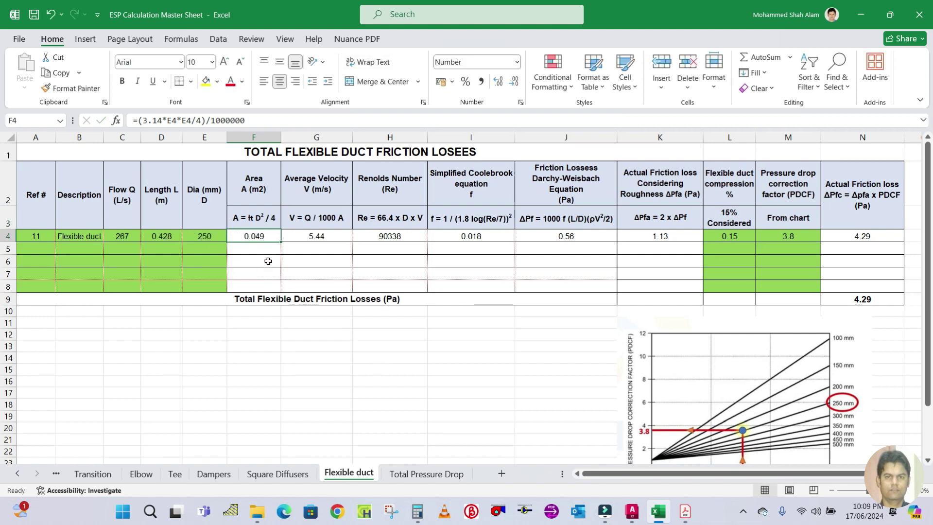
click(201, 236)
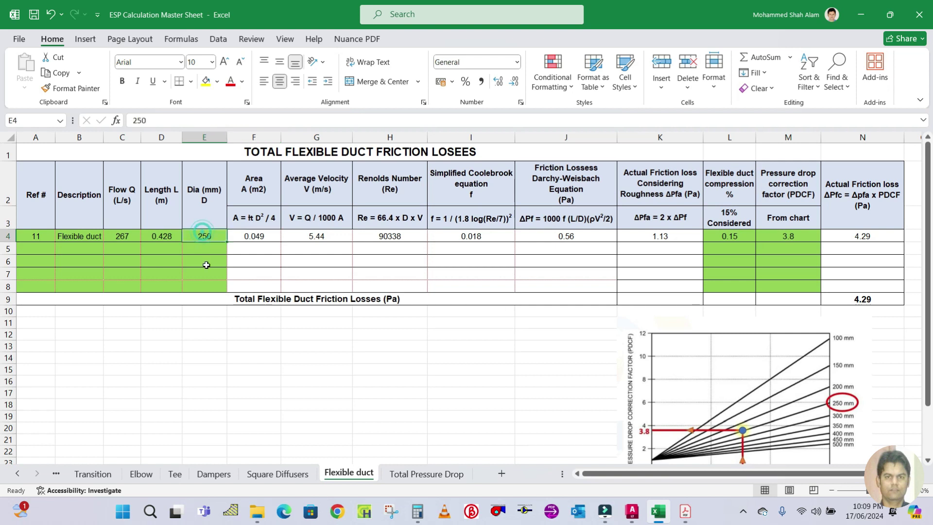
text(300)
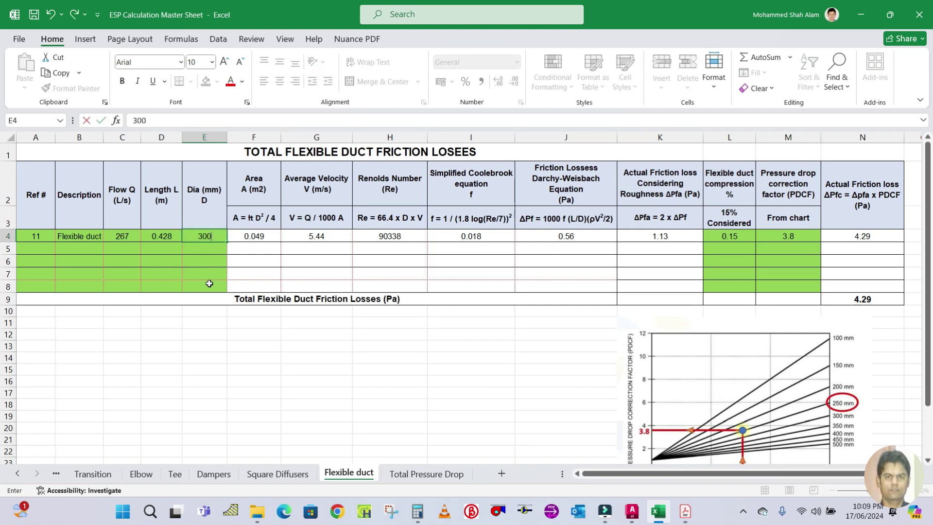
key(Return)
click(211, 237)
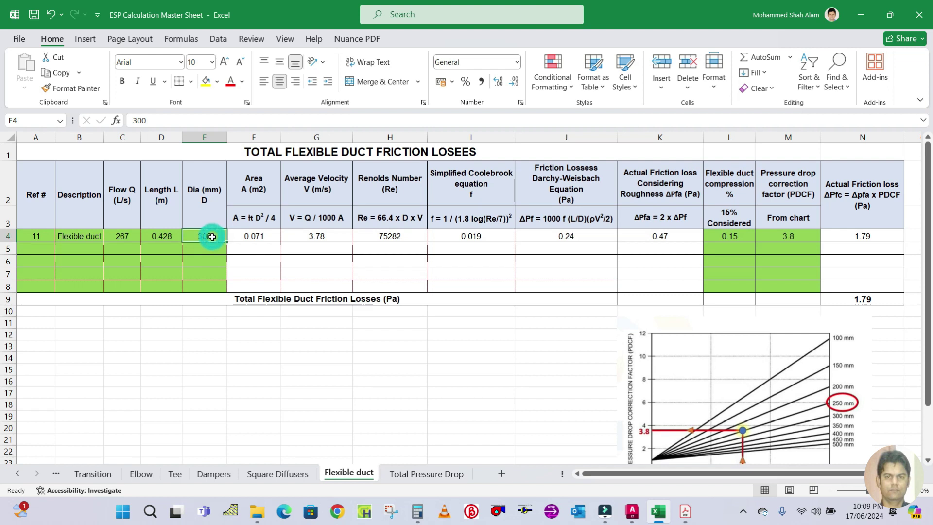
text(250)
key(Return)
click(215, 263)
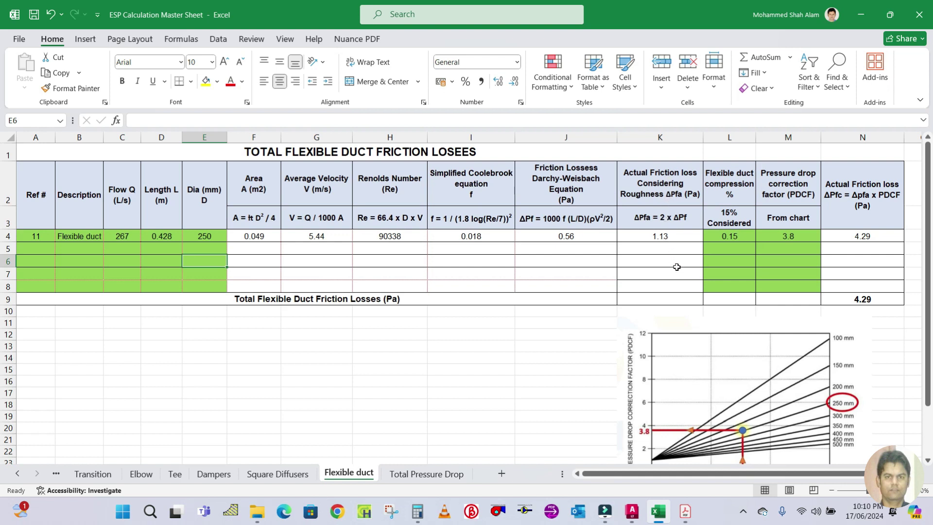
double_click(670, 233)
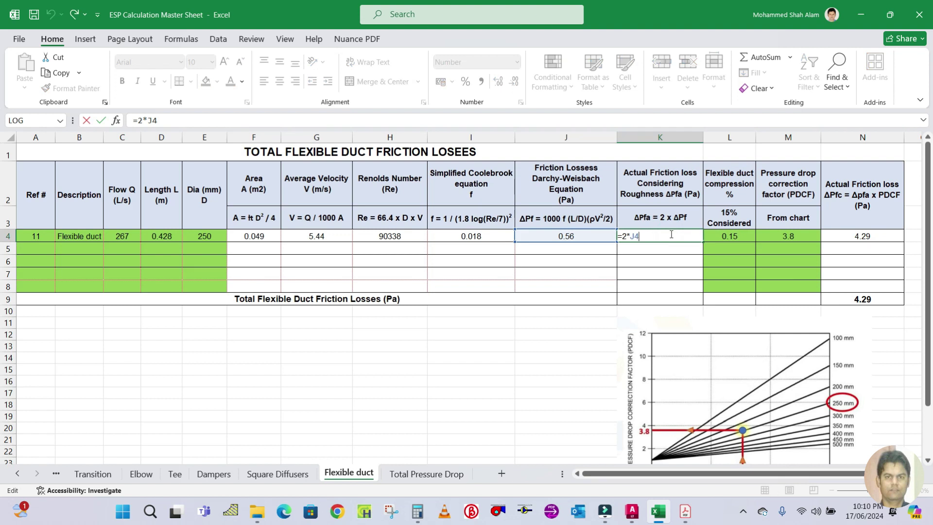
key(Return)
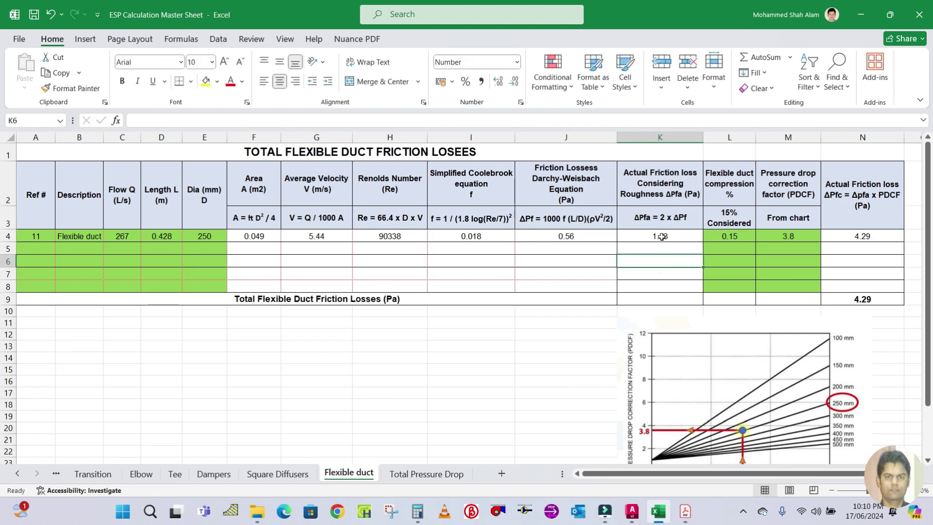
click(662, 233)
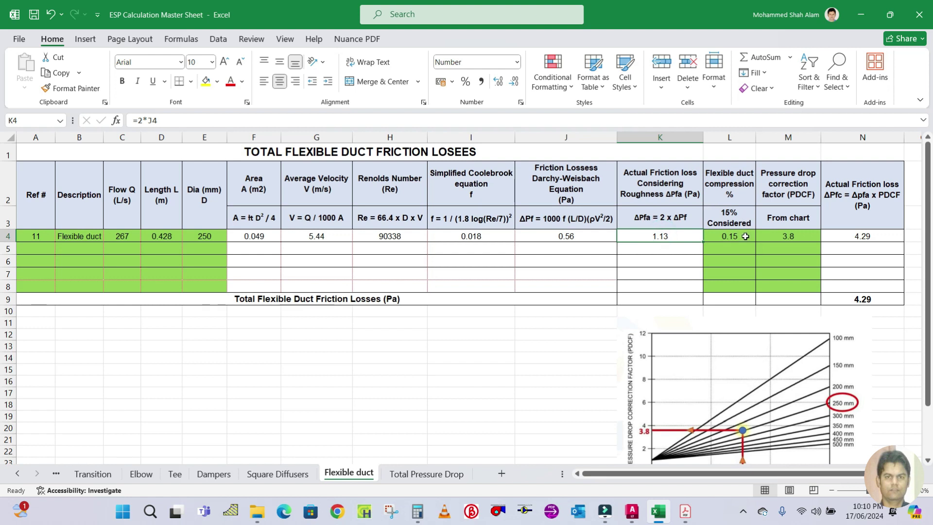
click(745, 236)
click(774, 237)
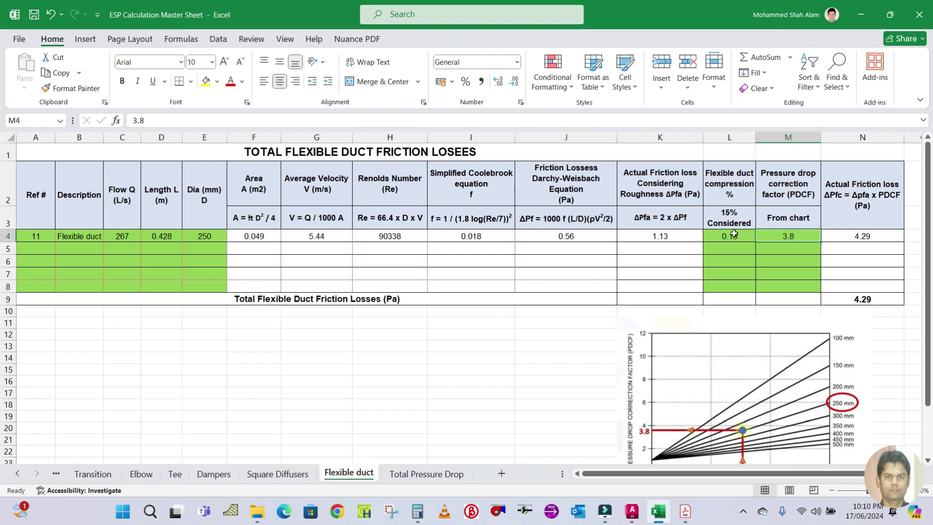
scroll(742, 294, down, 2)
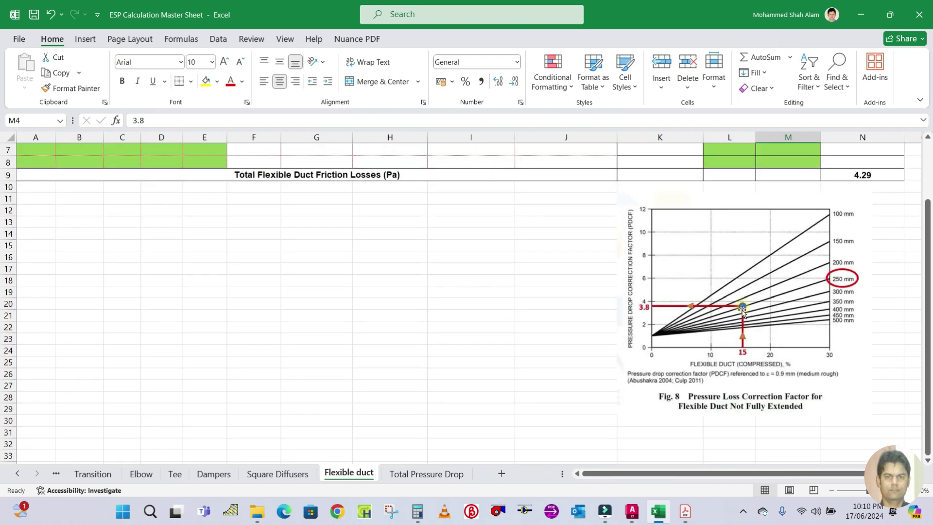
scroll(741, 305, up, 2)
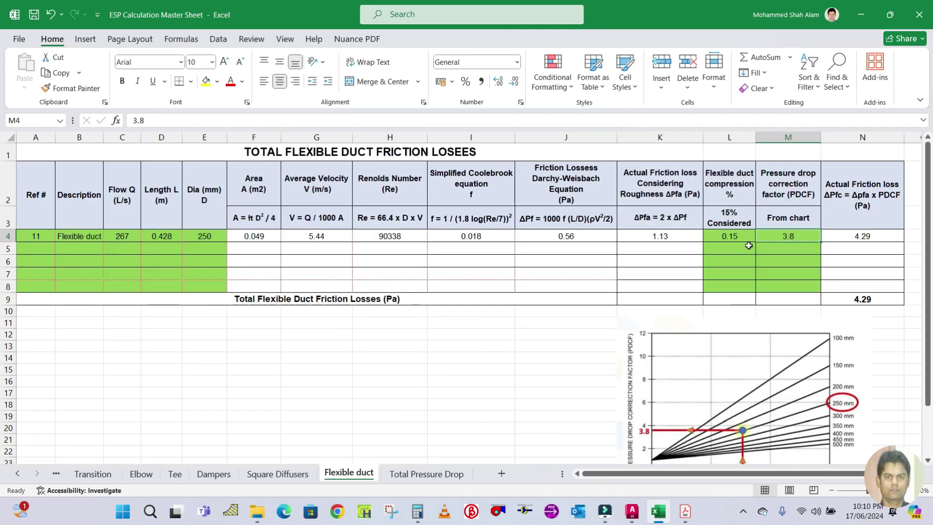
scroll(748, 246, down, 3)
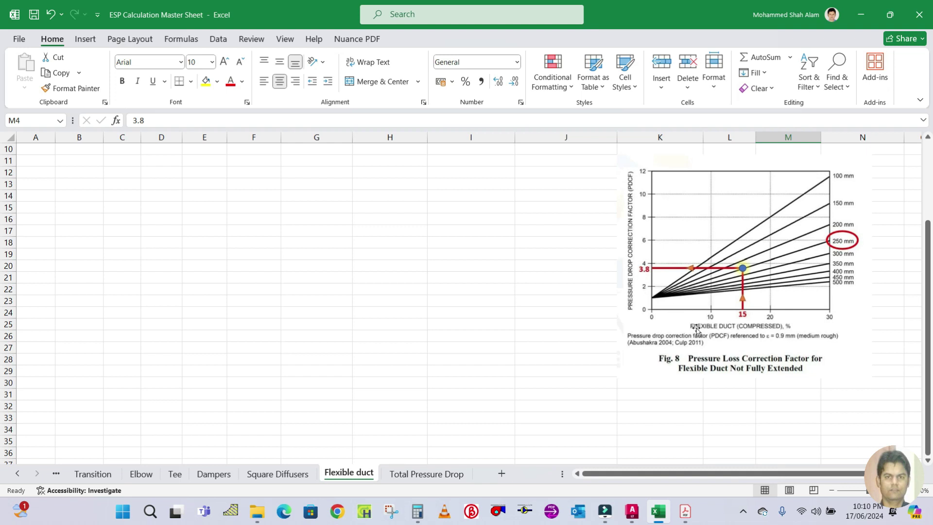
scroll(694, 330, up, 3)
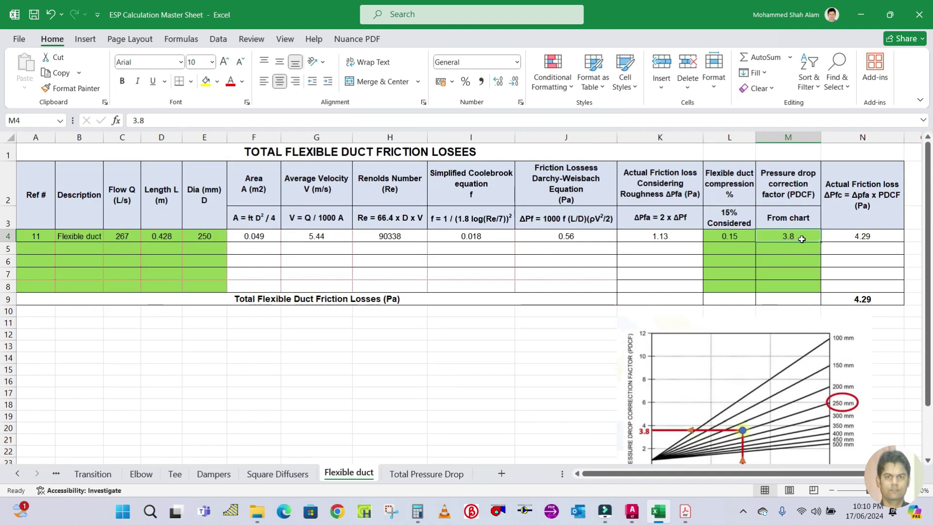
double_click(853, 237)
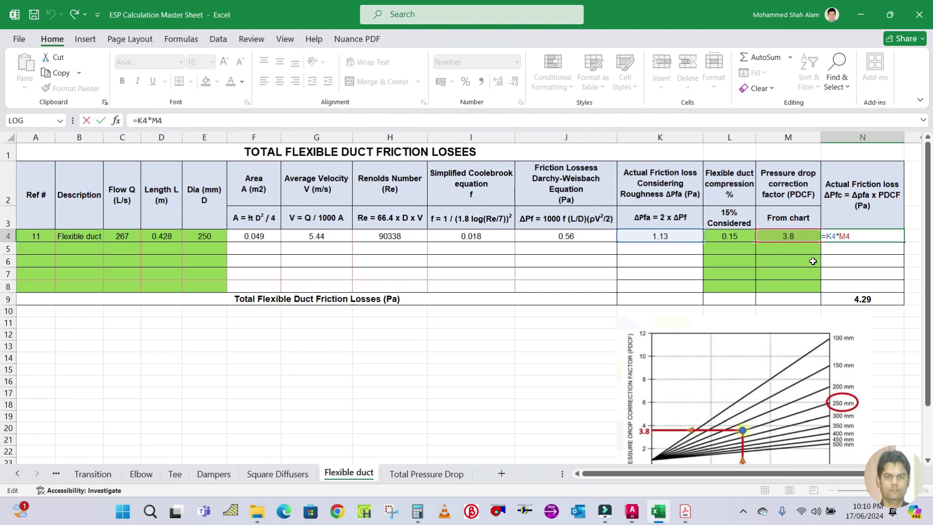
key(ctrl+Return)
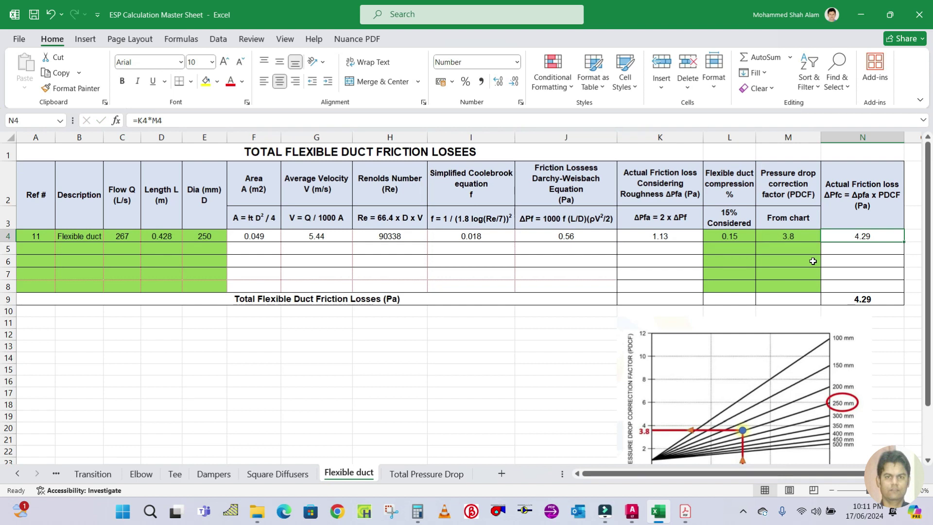
double_click(871, 237)
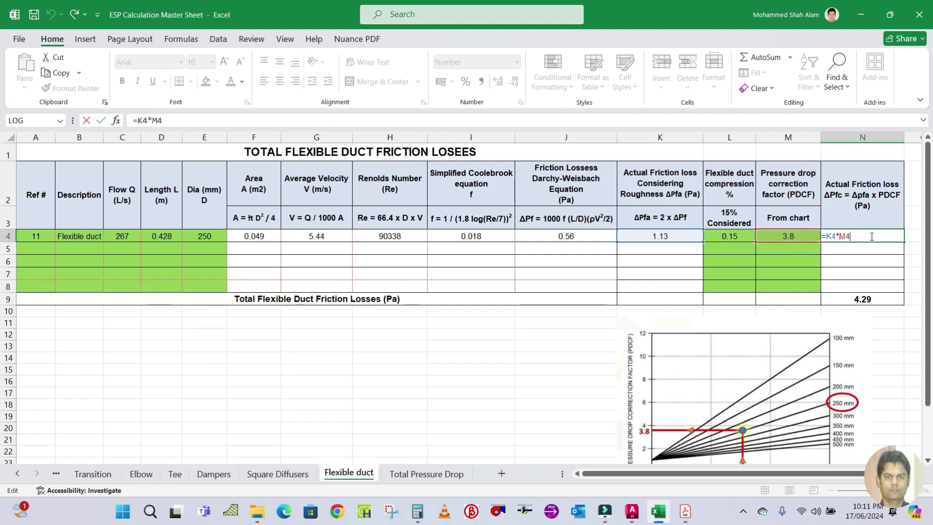
key(Escape)
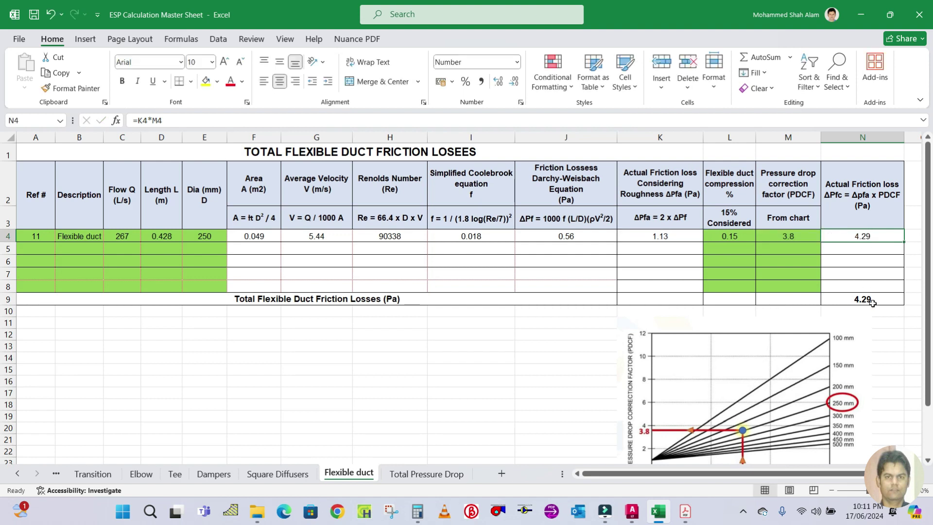
click(872, 302)
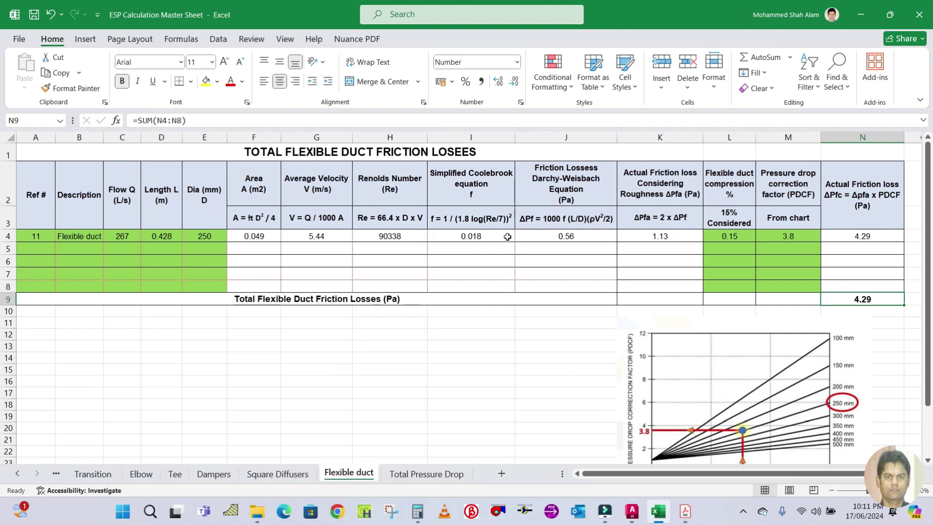
click(493, 312)
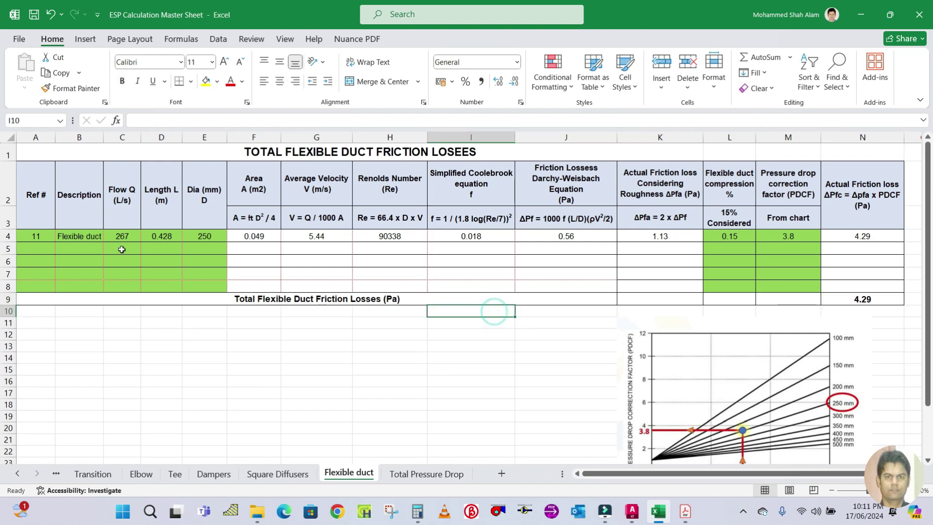
double_click(865, 300)
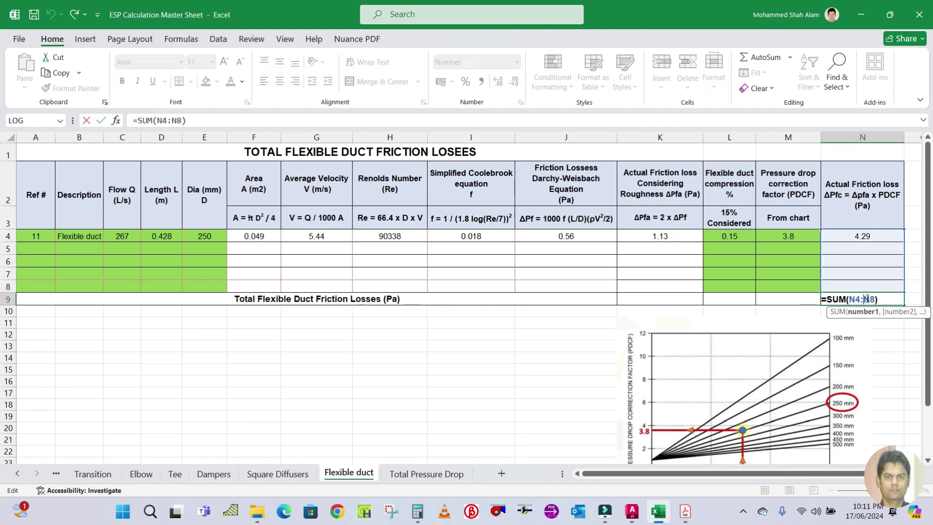
key(ctrl+Return)
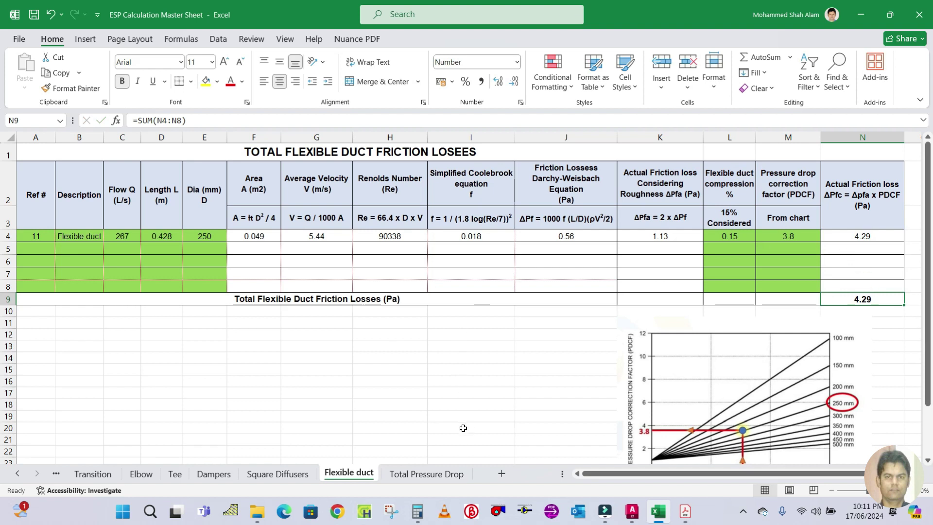
- Confirm item 7 of Total Pressure Drop shows the 4.29 Pa flexible duct loss, then return to AutoCAD
click(433, 474)
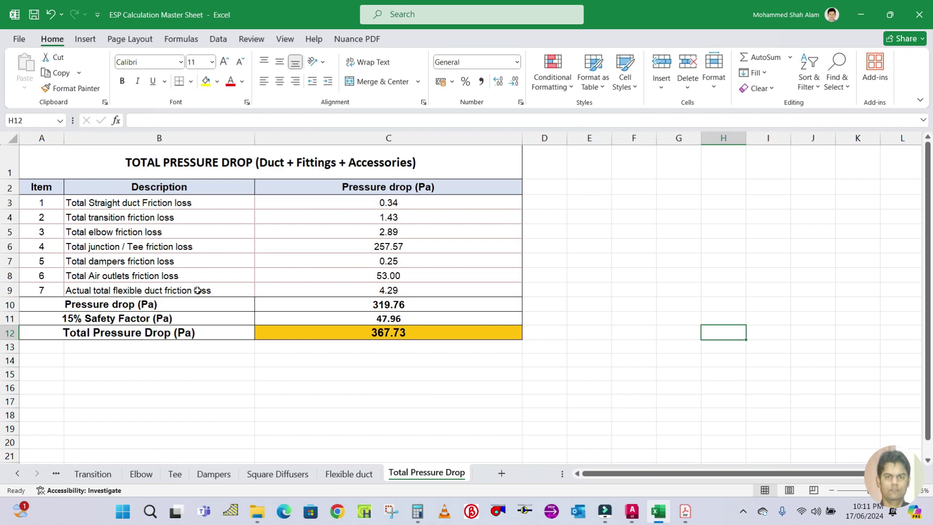
click(377, 292)
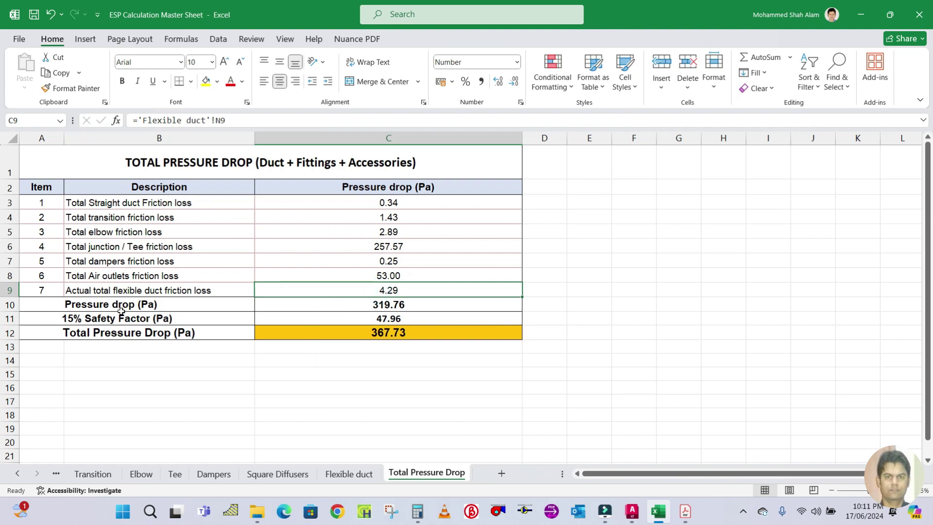
click(633, 511)
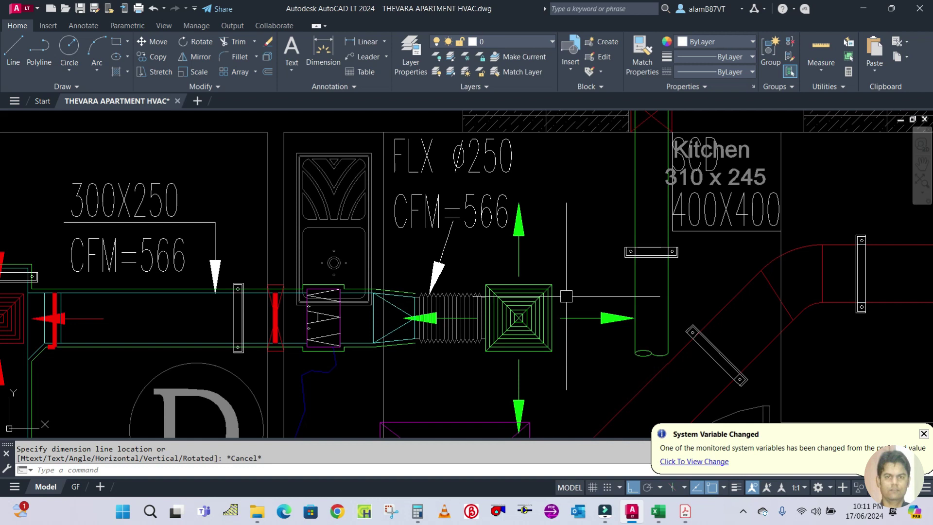
scroll(566, 296, down, 2)
scroll(565, 310, down, 1)
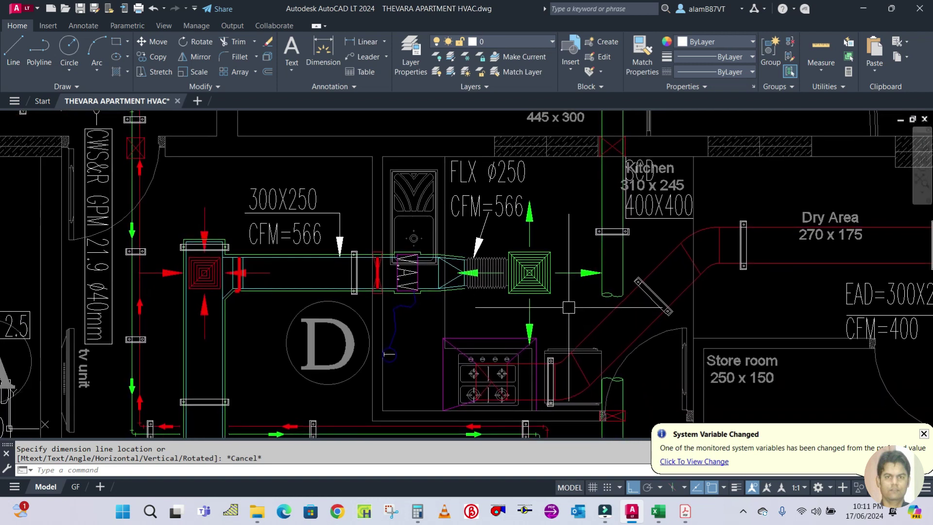
scroll(569, 306, down, 1)
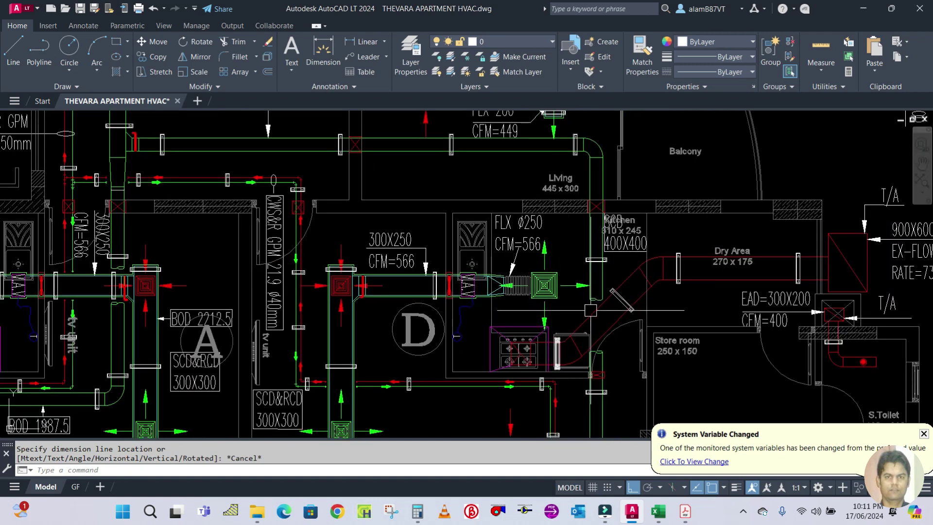
scroll(623, 284, down, 4)
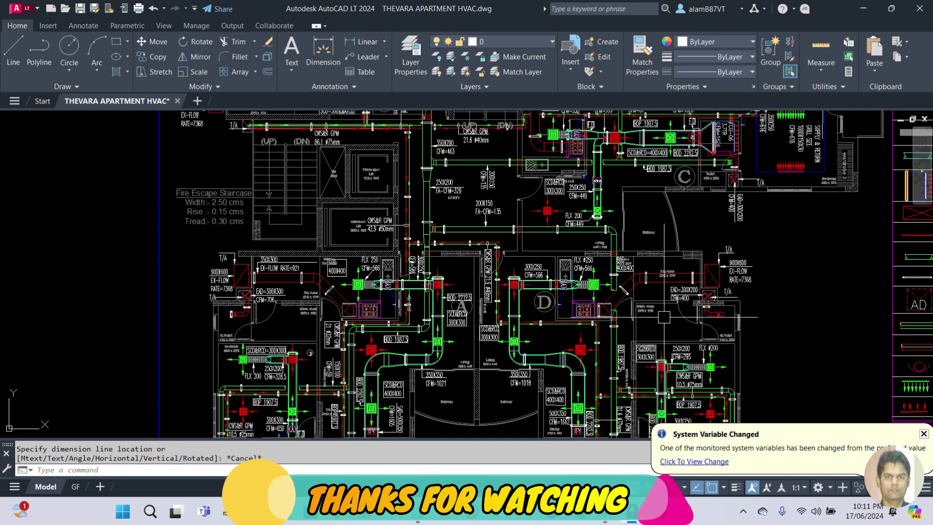